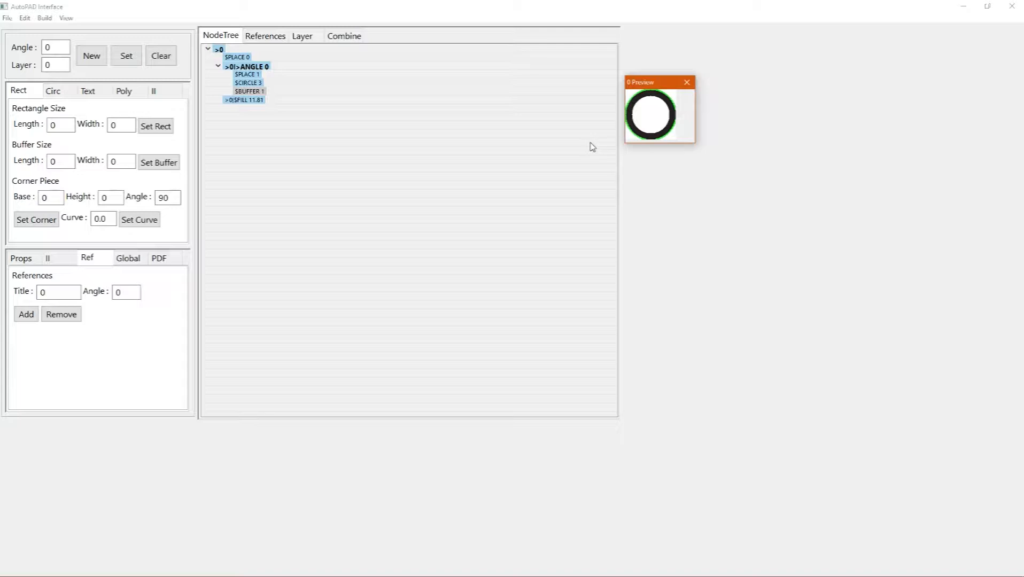
Step: Create a reference titled 1 and add a node at angle 0 to it
left_click(270, 38)
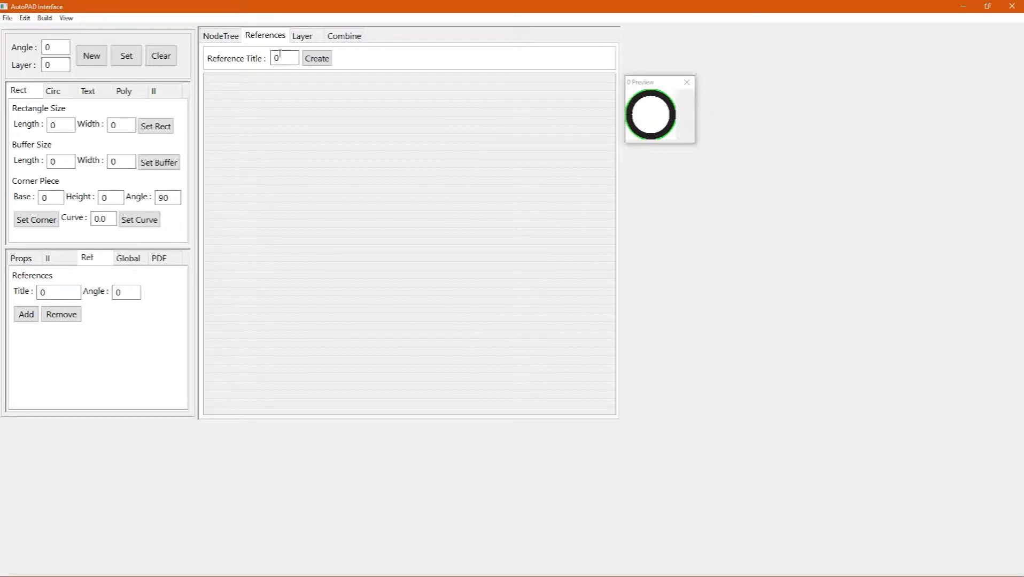
double_click(276, 59)
type("1")
left_click(311, 60)
left_click(236, 87)
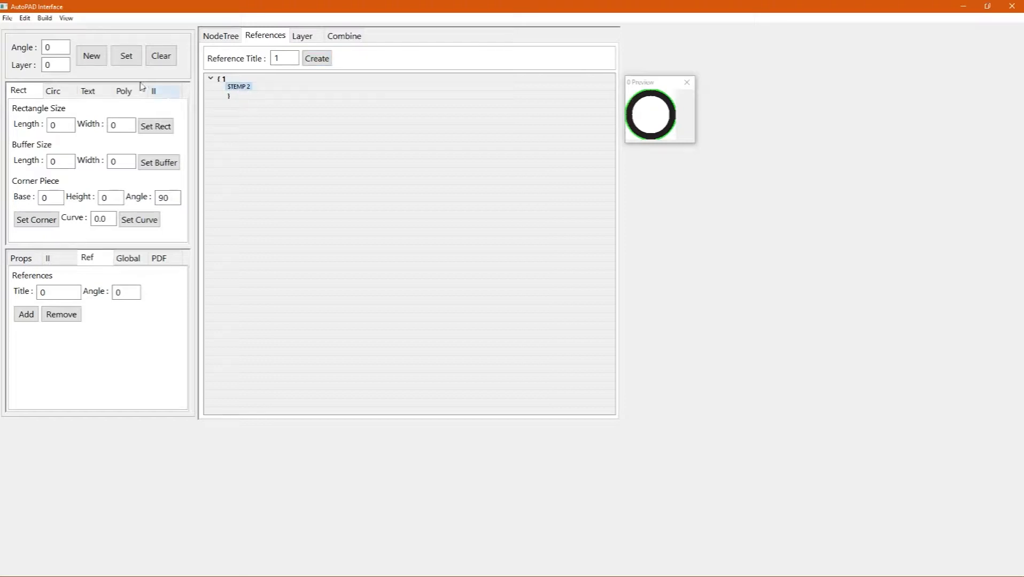
left_click(84, 62)
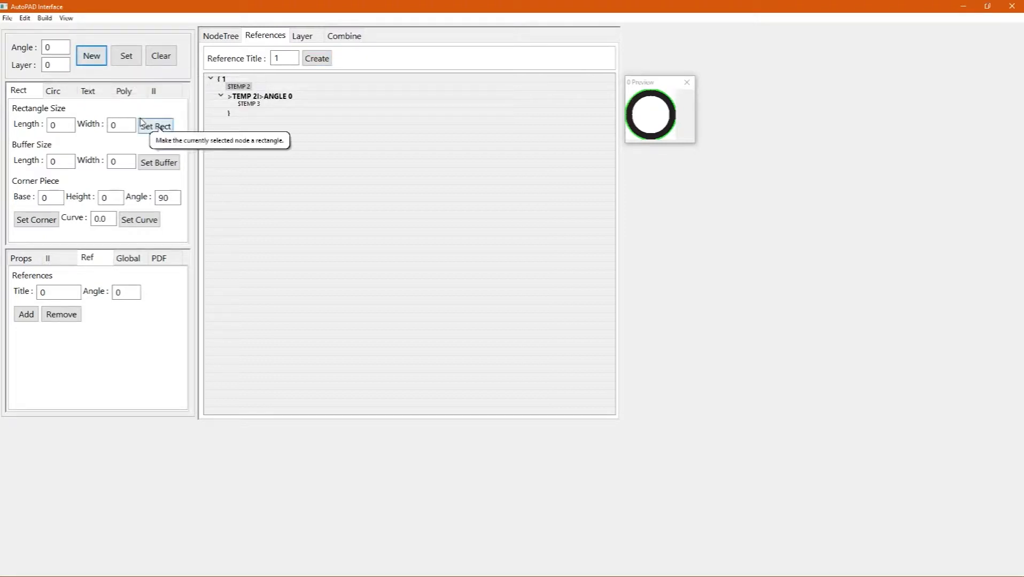
Step: Make the new node in reference 1 a rectangle with length 6 and width 2
left_click(239, 100)
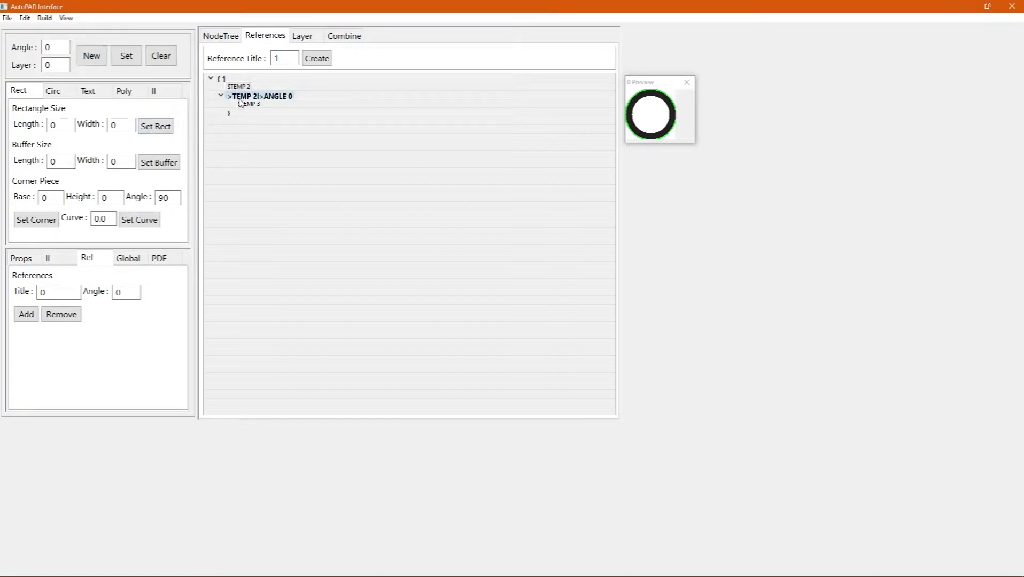
double_click(72, 124)
type("6")
left_click(119, 127)
double_click(118, 126)
type("2")
left_click(150, 129)
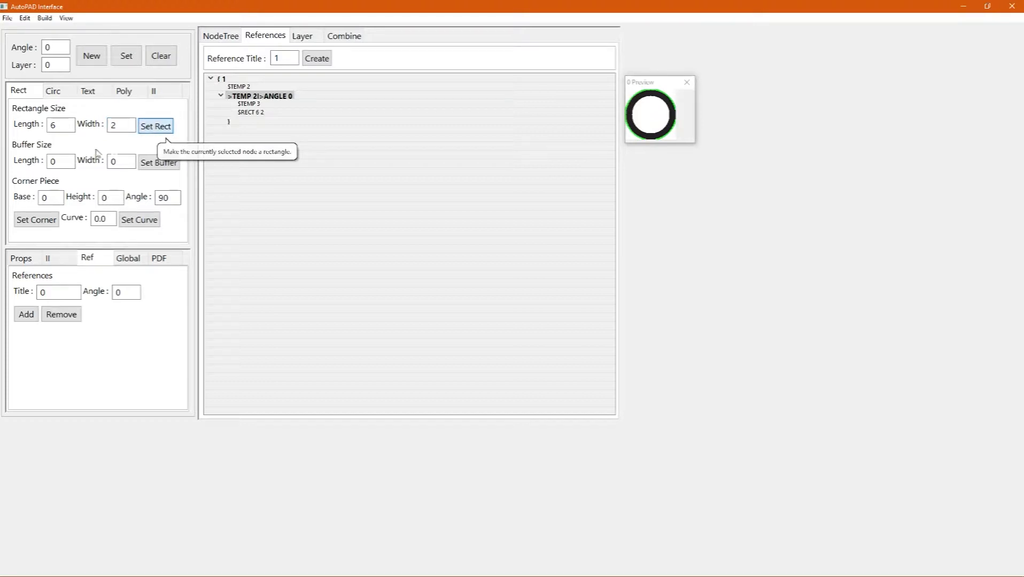
Step: Give the rectangle node a buffer with length 1 and width 1
double_click(54, 162)
type("1")
double_click(113, 162)
type("1")
left_click(149, 165)
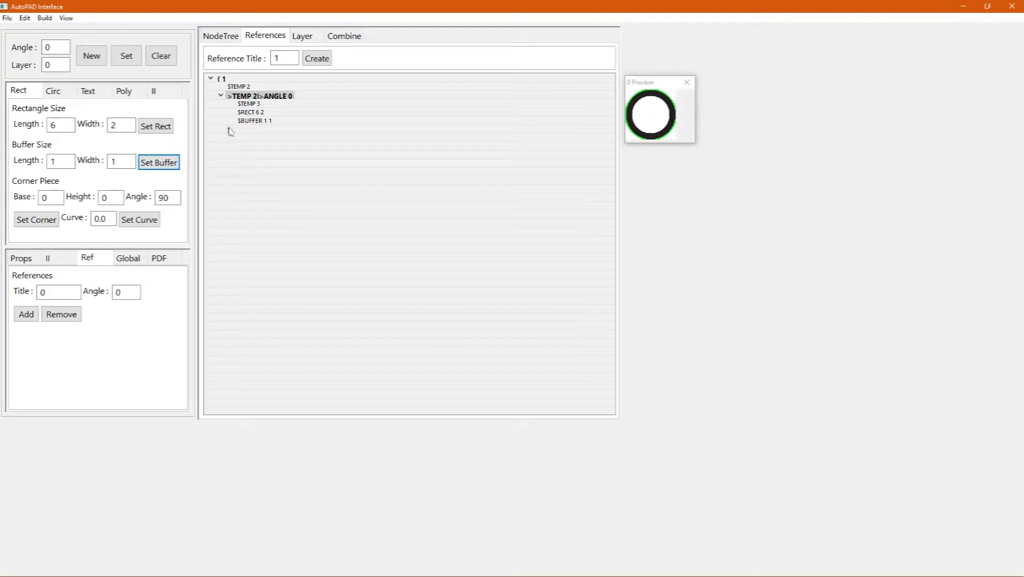
Step: In the main node tree, add a child node at angle 0 to the radius 3 circle node
left_click(222, 41)
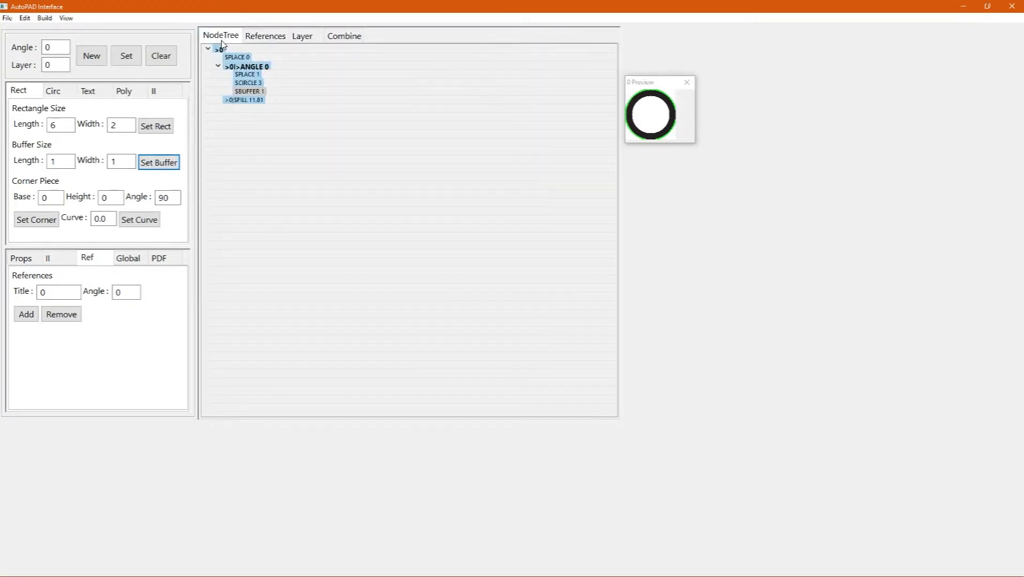
left_click(236, 66)
left_click(655, 111)
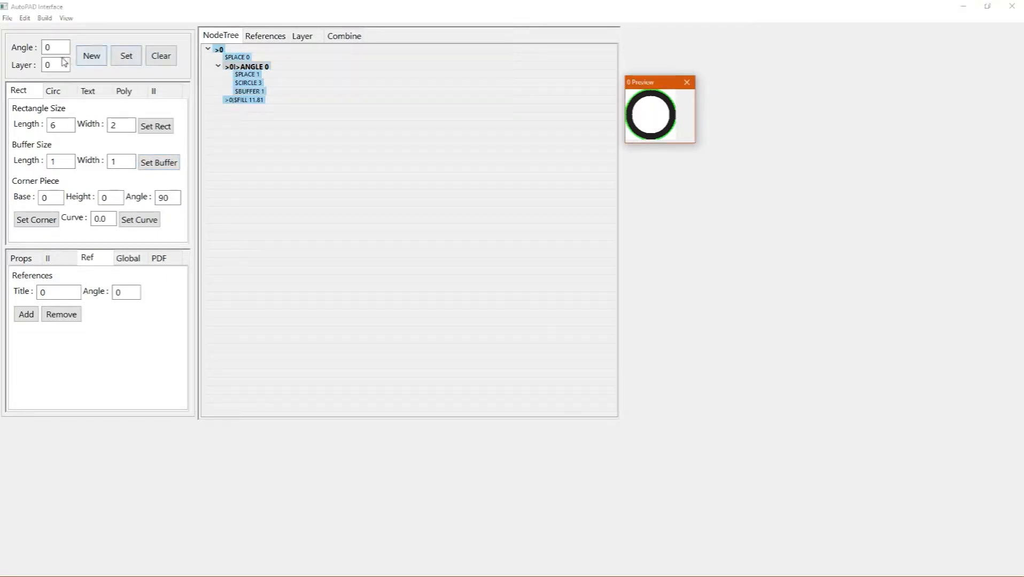
left_click(87, 55)
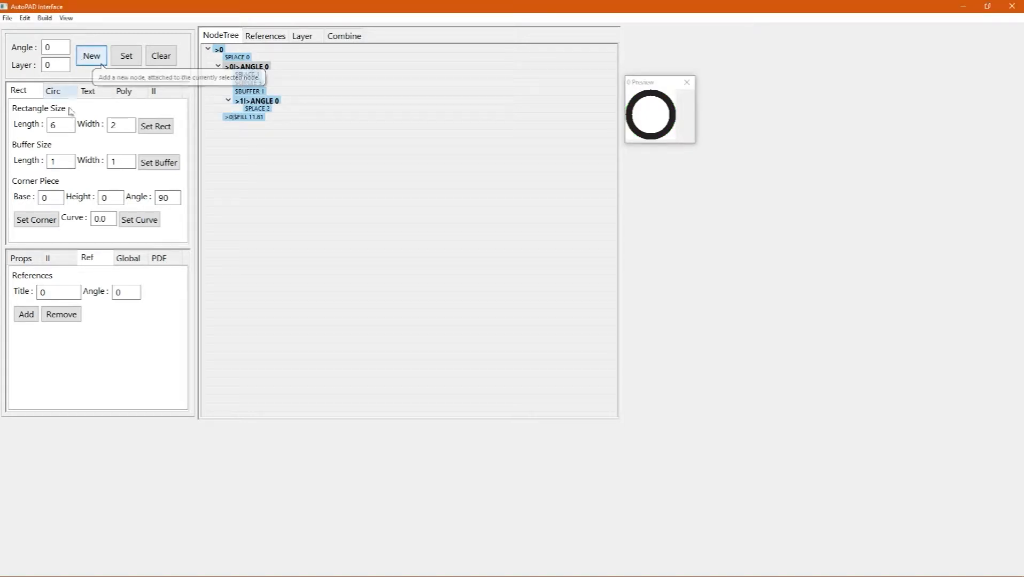
Step: Attach reference 1 at angle 0 to the circle's new child node and refresh the preview
left_click(93, 261)
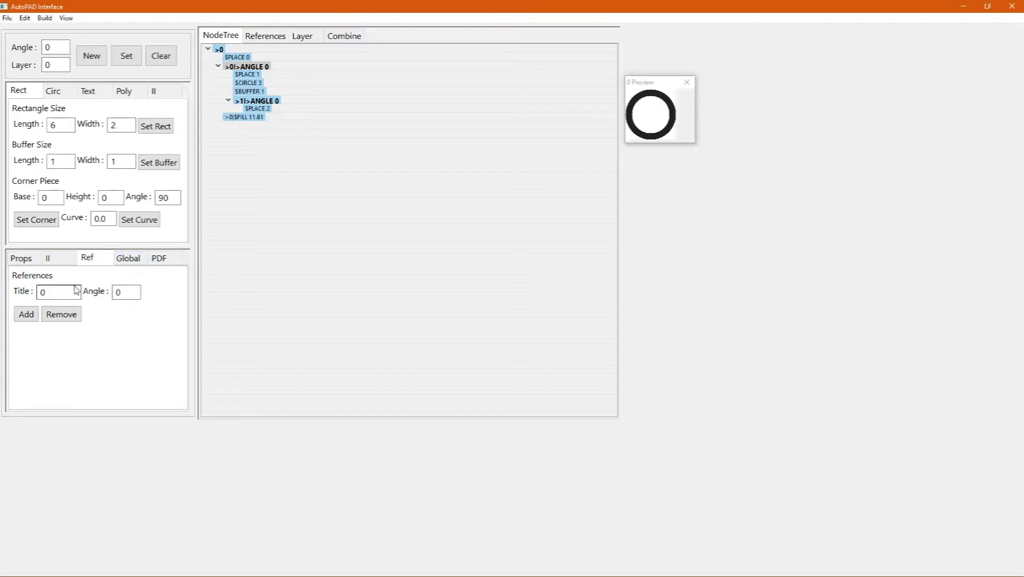
left_click_drag(63, 292, 33, 291)
type("1")
key("Tab")
left_click(24, 316)
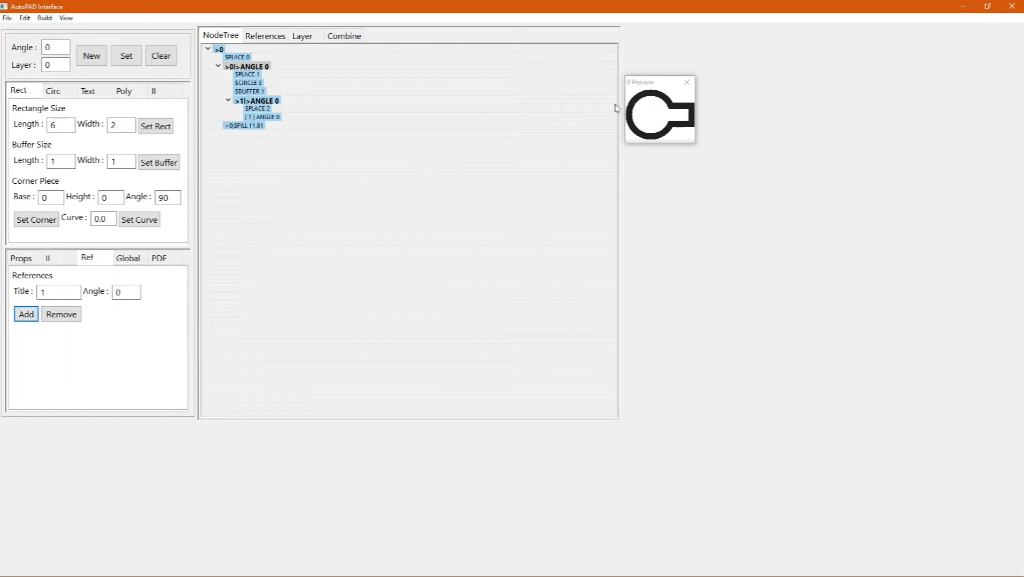
left_click(641, 107)
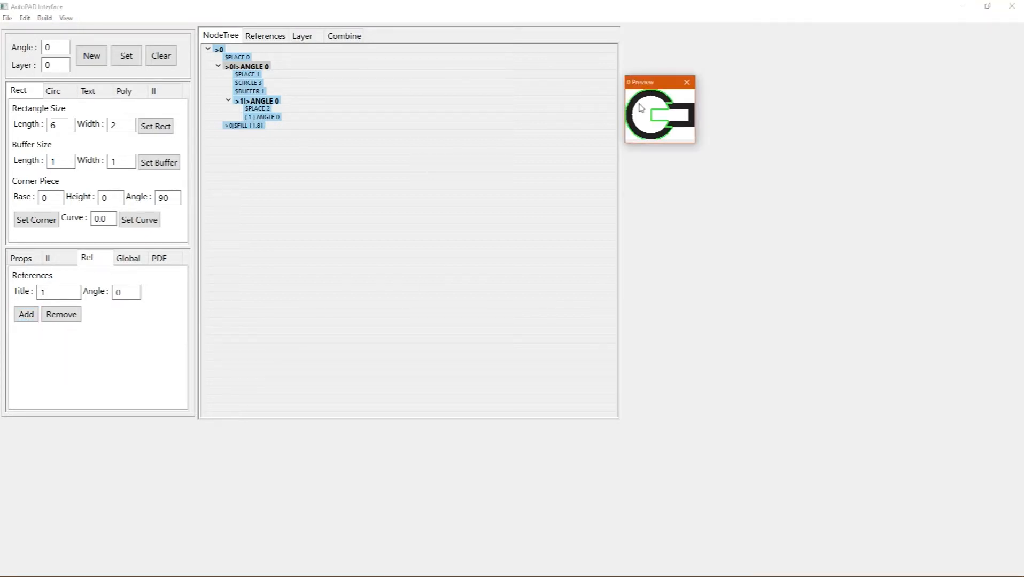
Step: Add a second child node at angle 90 to the main tree's circle node
left_click(54, 48)
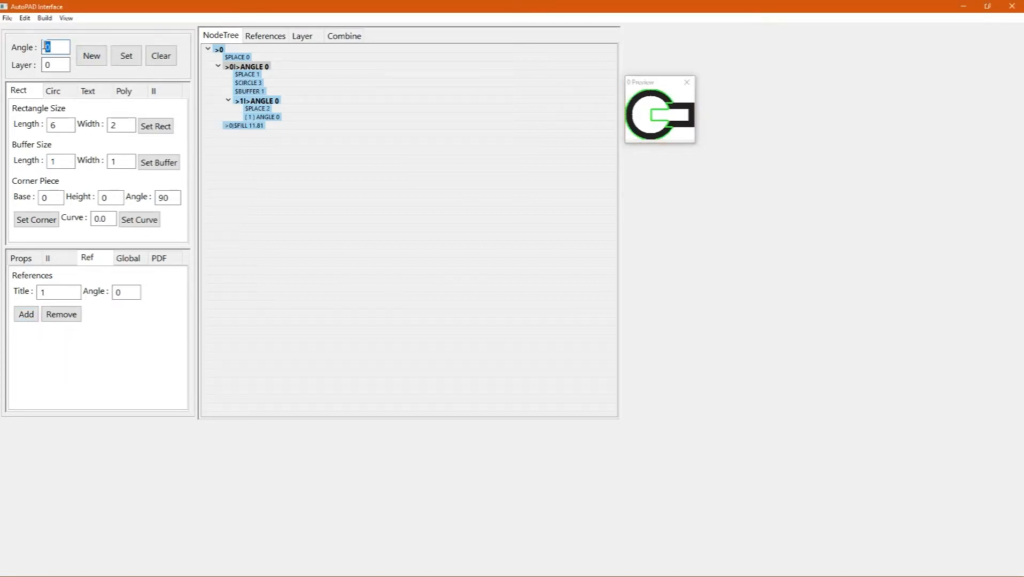
type("90")
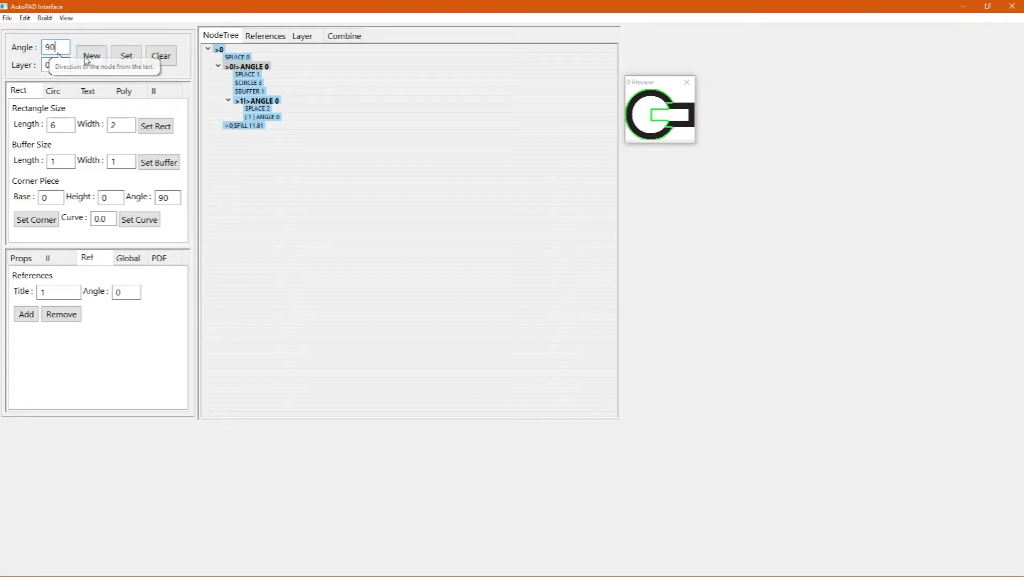
left_click(88, 57)
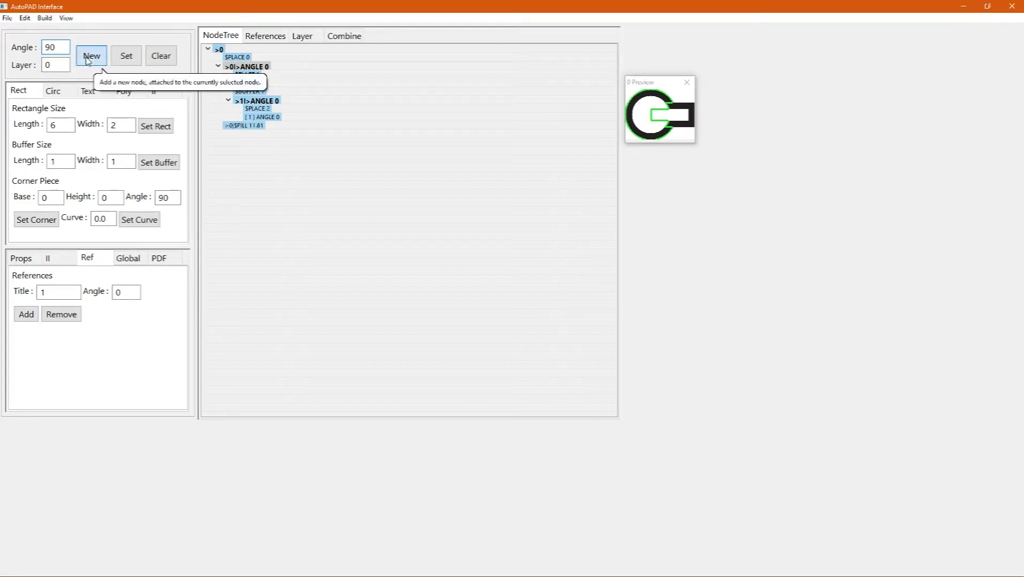
Step: Attach reference 1 at angle 90 to the circle's second child node
left_click(255, 129)
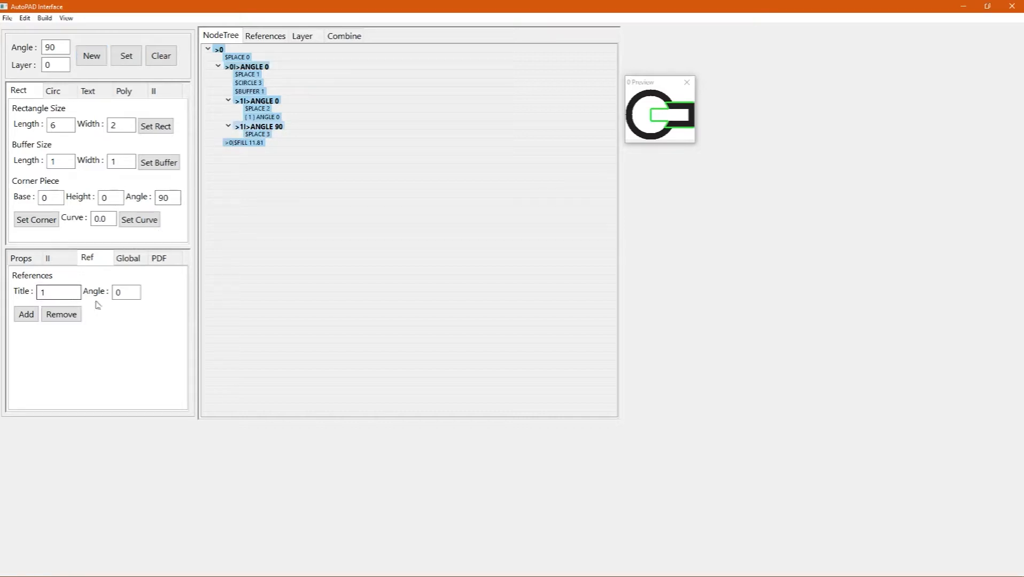
left_click_drag(127, 294, 115, 292)
type("90")
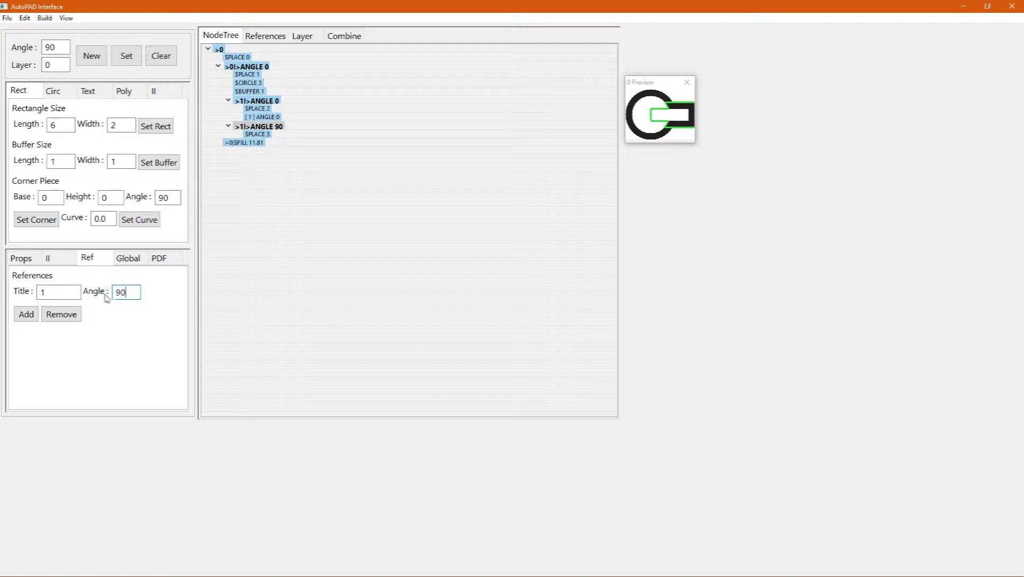
left_click(28, 315)
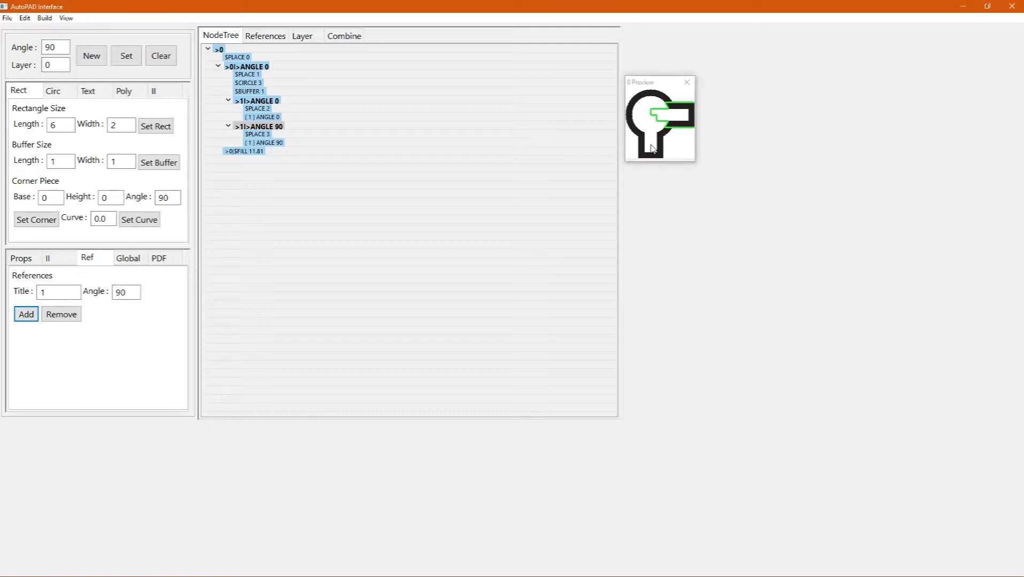
Step: In reference 1, add a child node at angle 0 to the rectangle node
left_click(267, 42)
left_click(254, 97)
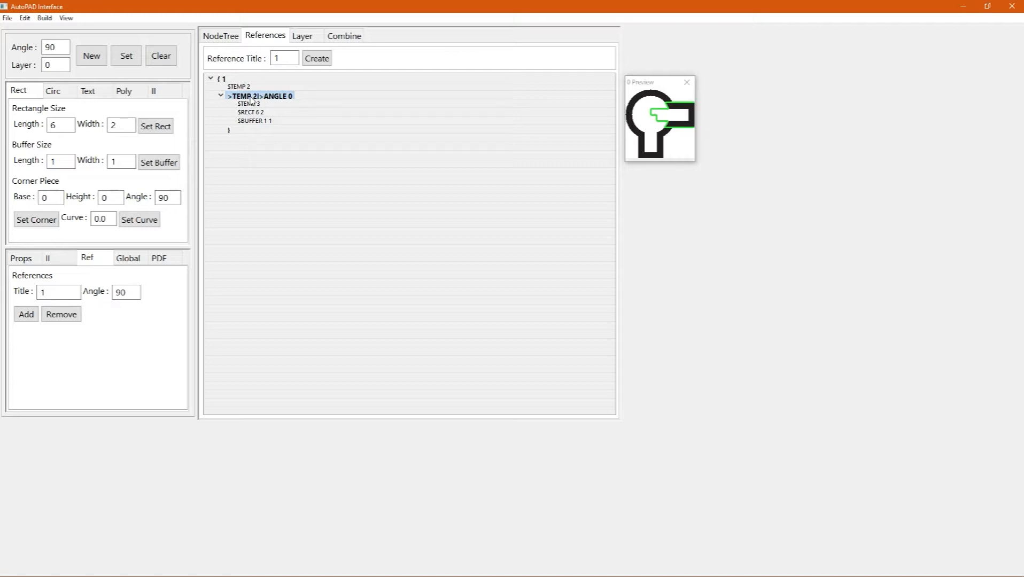
double_click(62, 47)
type("0")
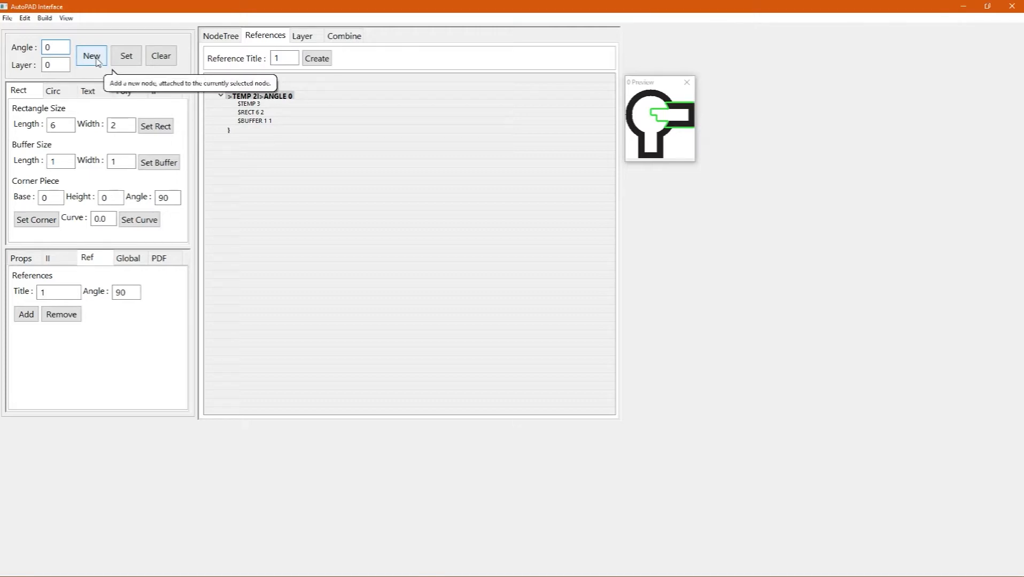
left_click(92, 57)
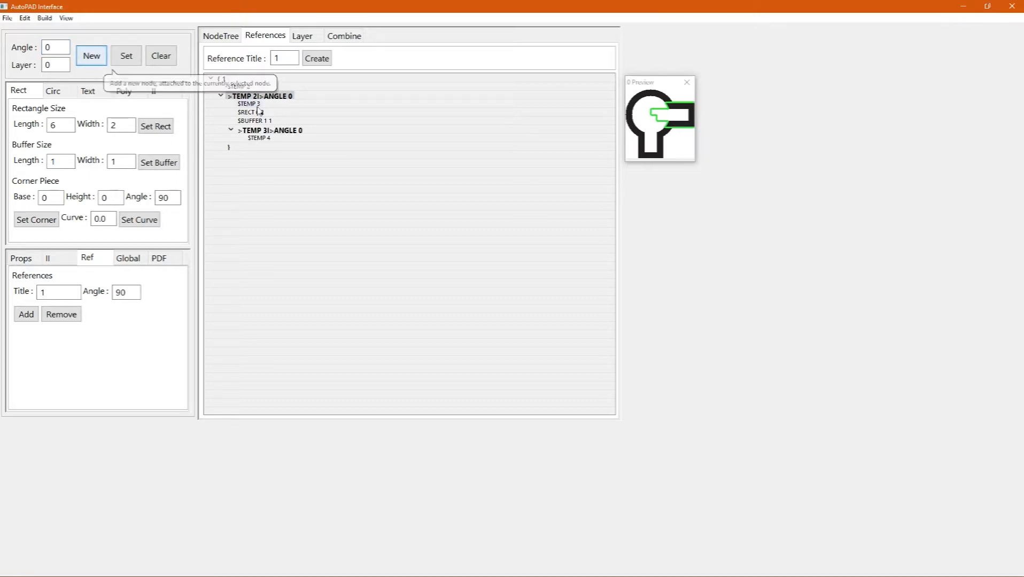
Step: Make the rectangle's child node a circle with radius 2 and a buffer of 1, then refresh the preview
left_click(279, 133)
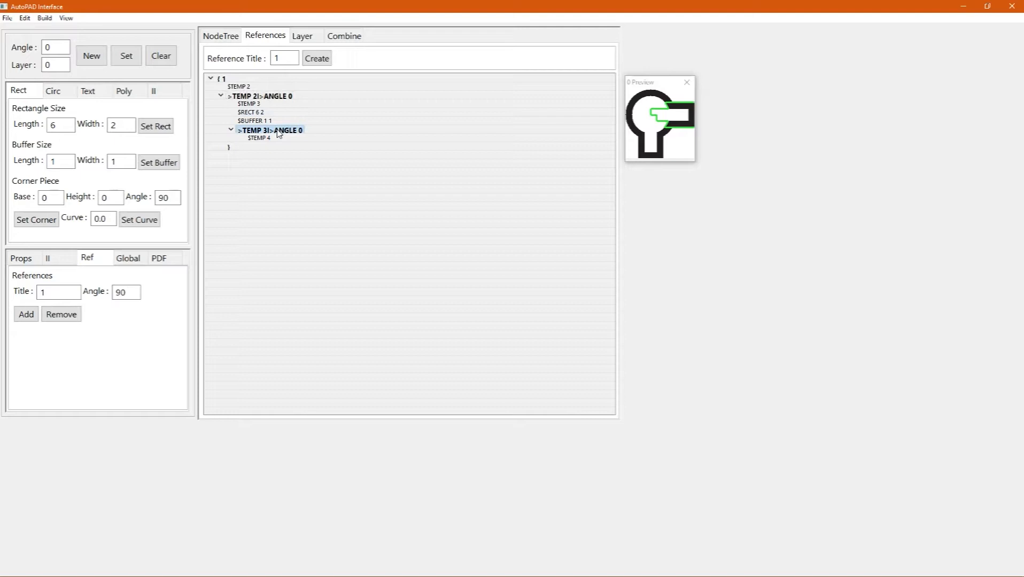
left_click(58, 91)
double_click(59, 127)
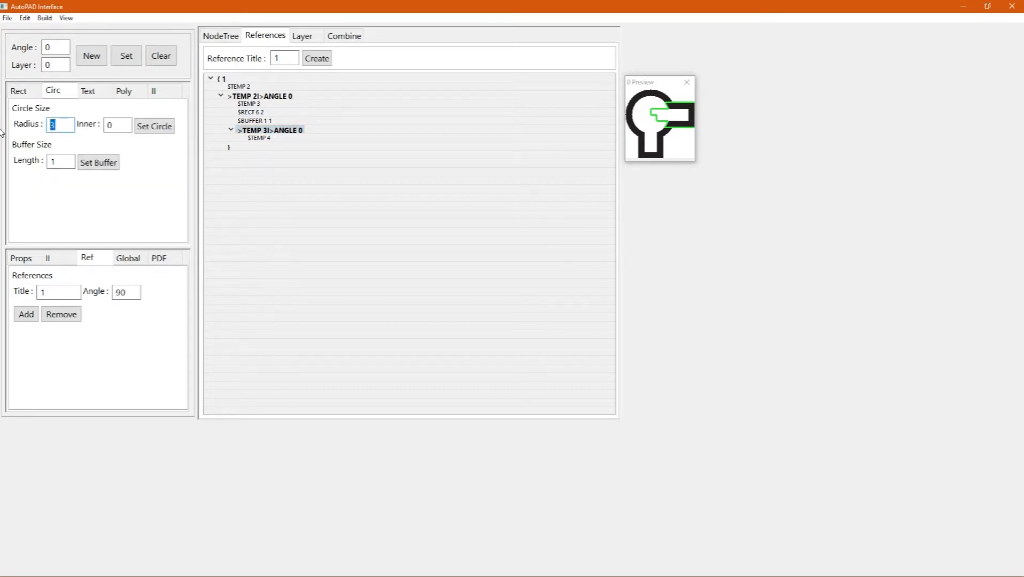
type("2")
left_click(140, 131)
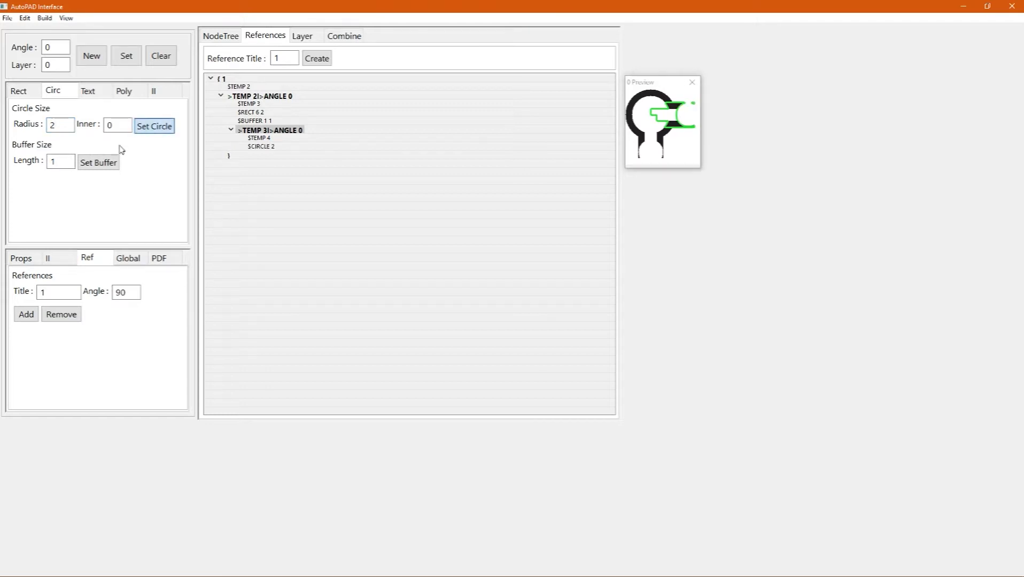
left_click(98, 163)
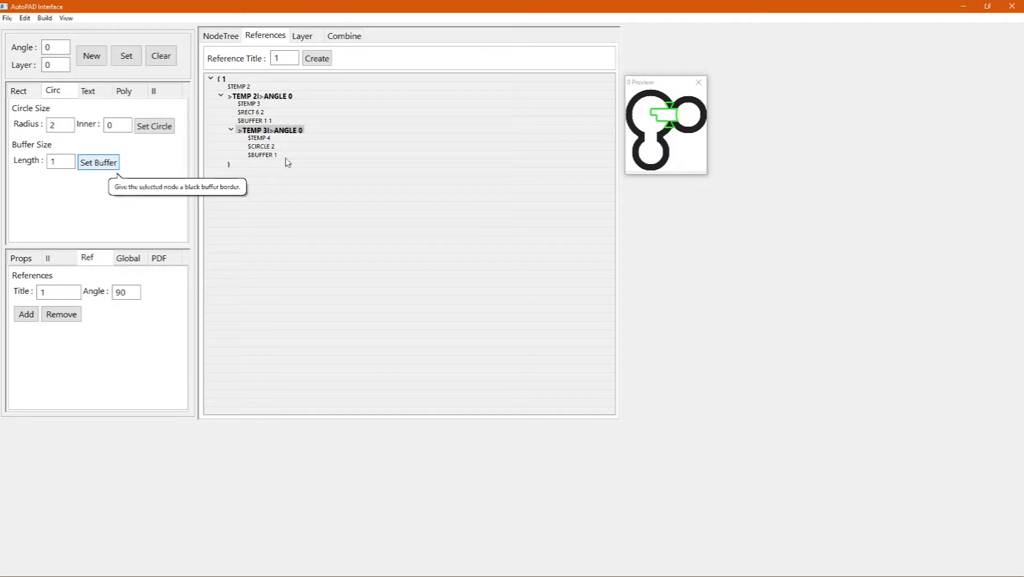
left_click(678, 157)
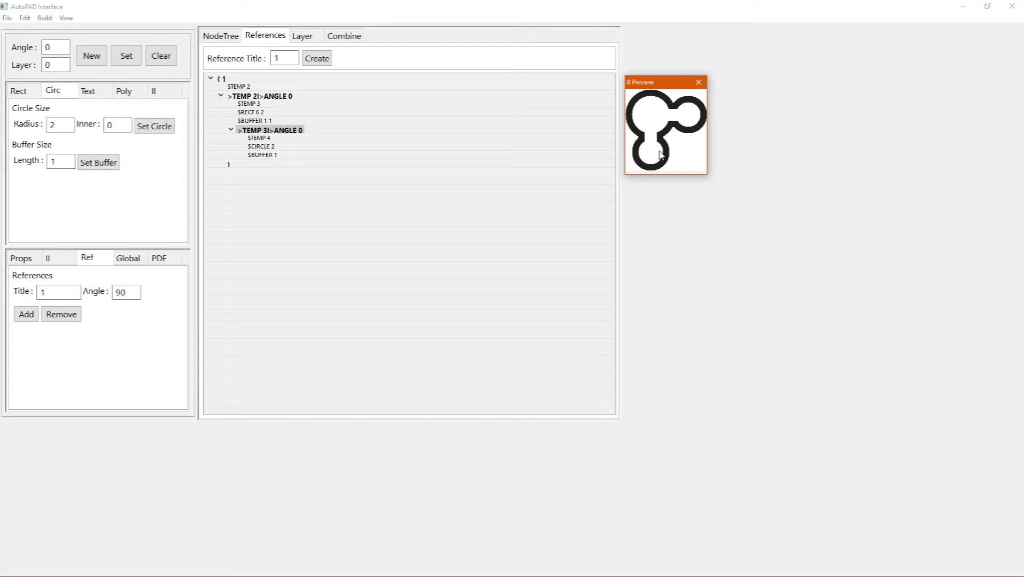
Step: Add a child node at angle 45 to the circle node in reference 1
left_click(258, 130)
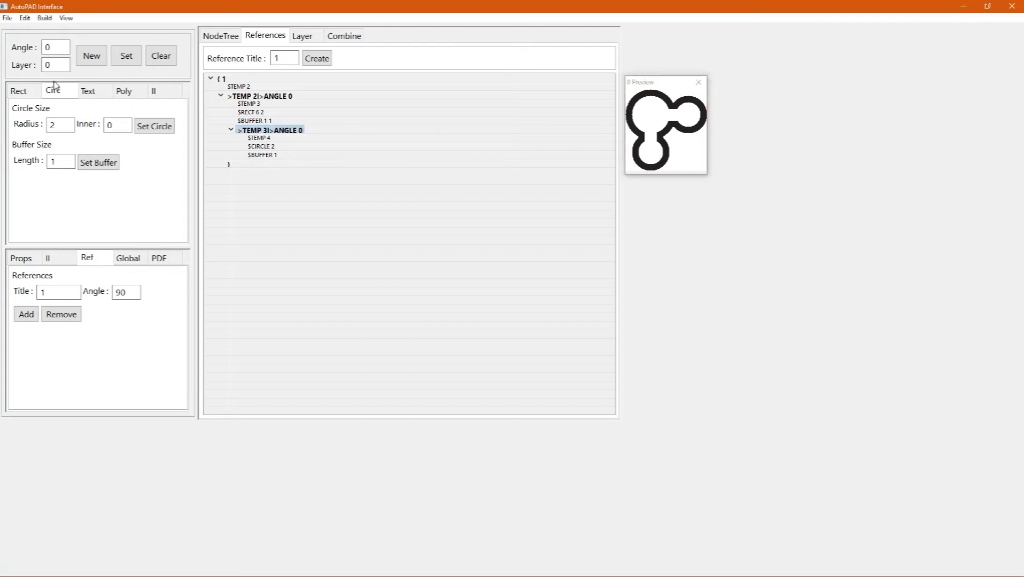
left_click(19, 91)
double_click(49, 47)
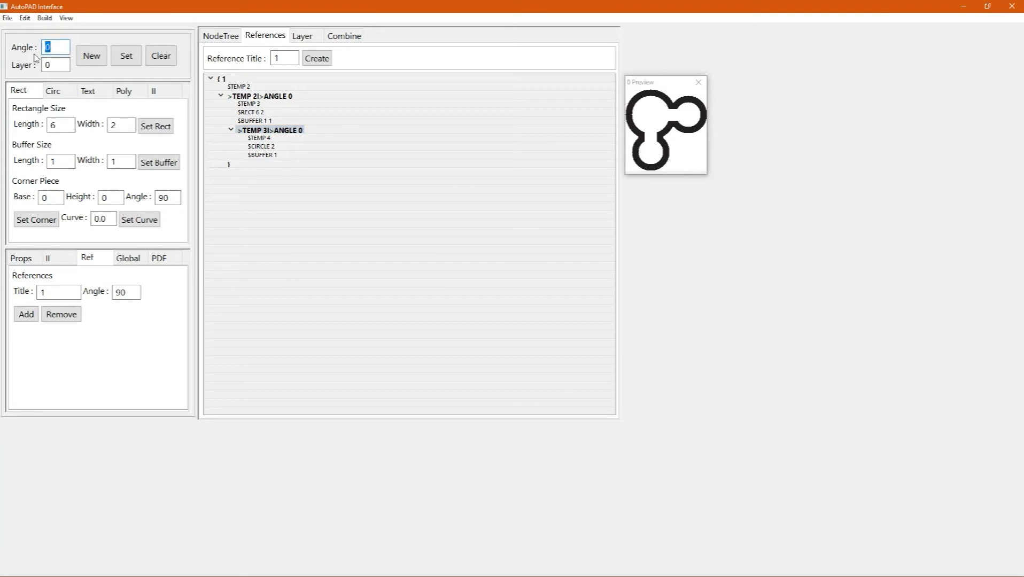
type("45")
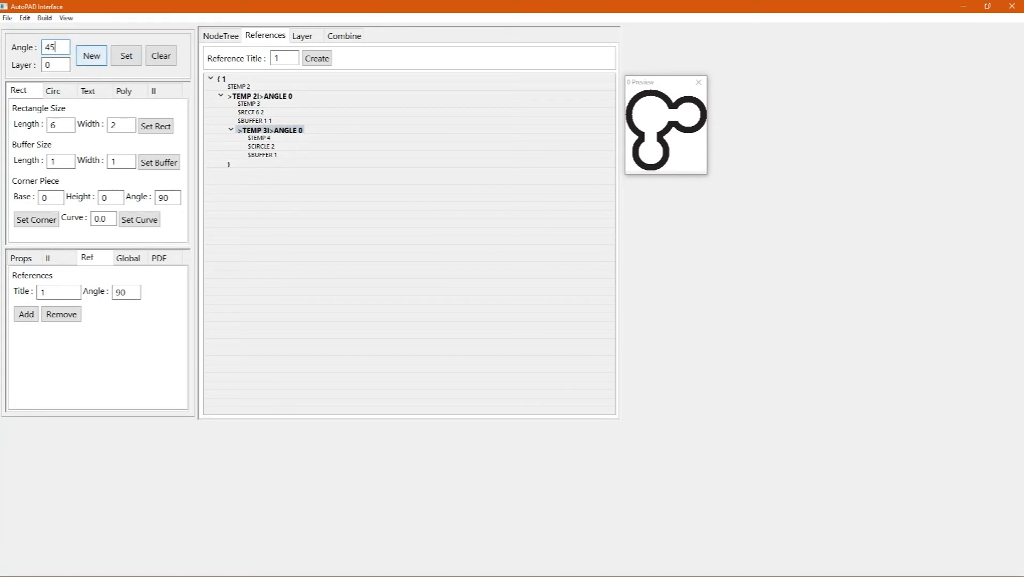
left_click(90, 59)
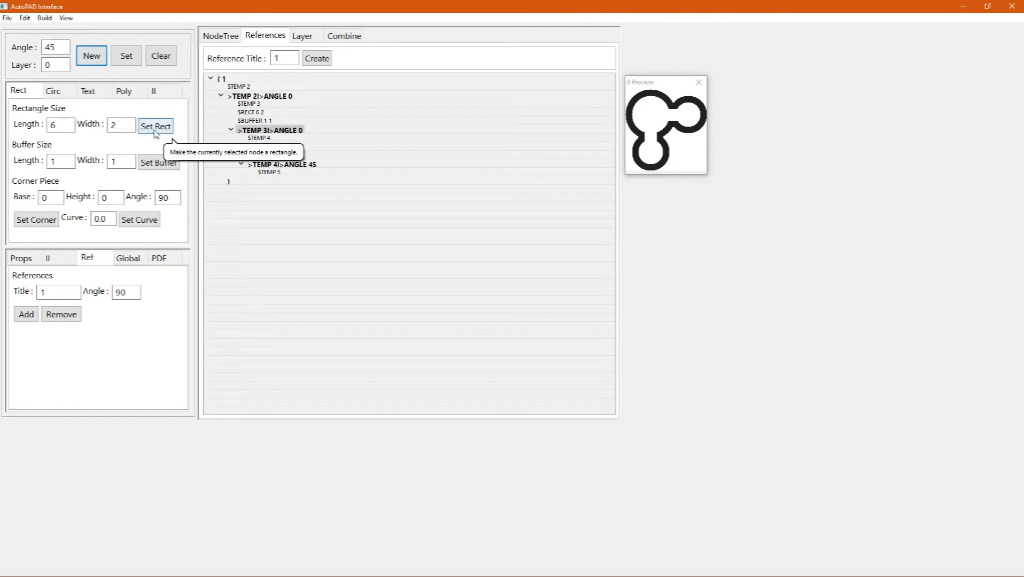
Step: Make the 45° node a rectangle with length 10 and width 2, with a buffer of 1 by 1
double_click(64, 127)
type("10")
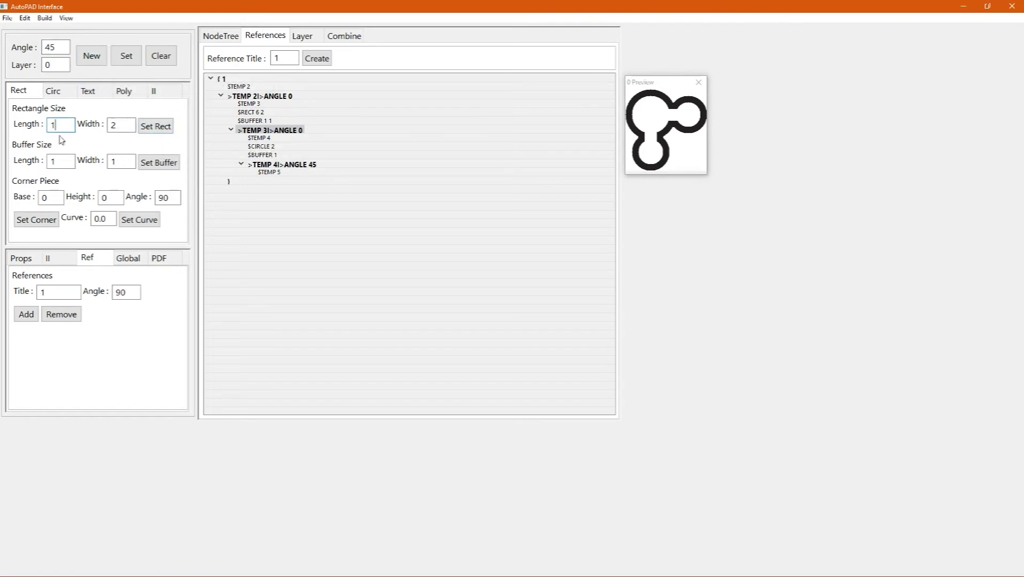
left_click(153, 128)
left_click(159, 163)
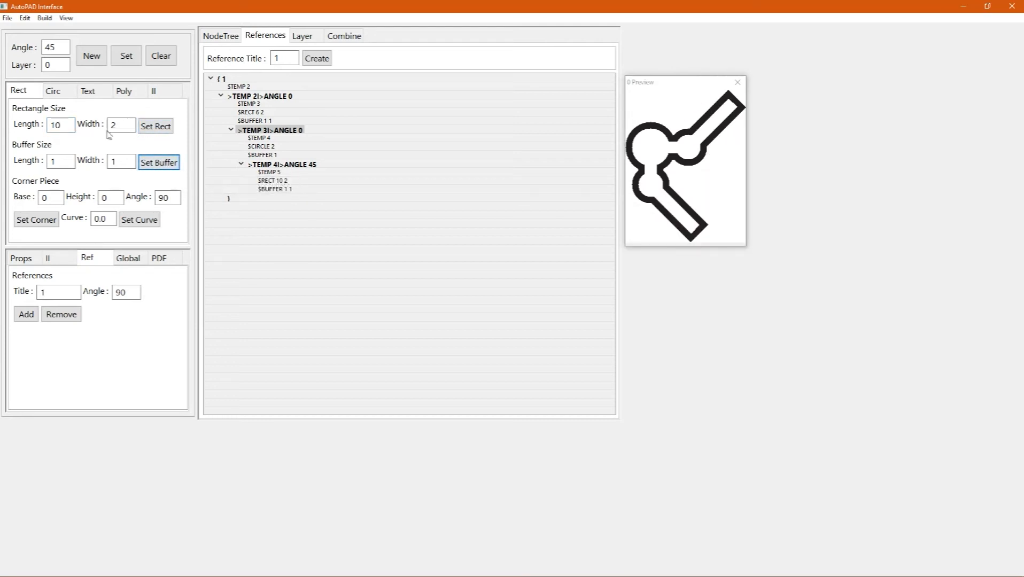
Step: Add a node at angle 45 after the length 10 rectangle, make it a radius 2 circle with buffer 1, and return to the main node tree
left_click(86, 60)
left_click(53, 90)
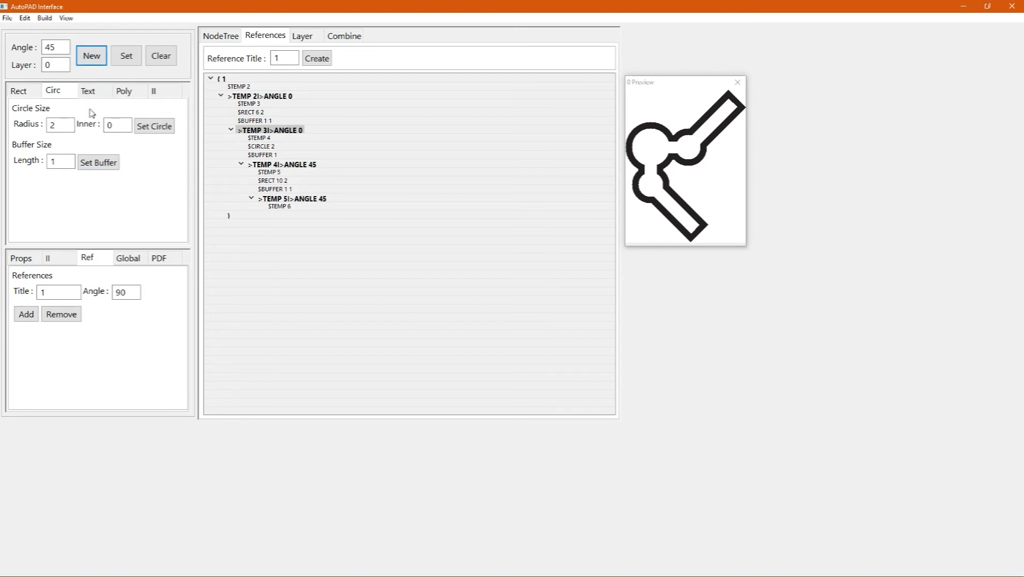
left_click(154, 126)
left_click(100, 166)
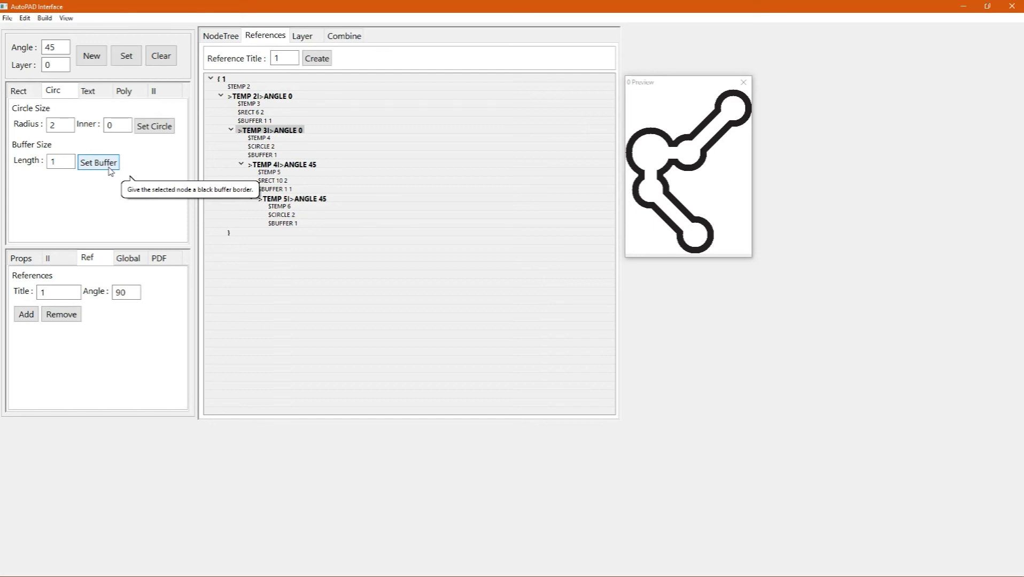
left_click(232, 38)
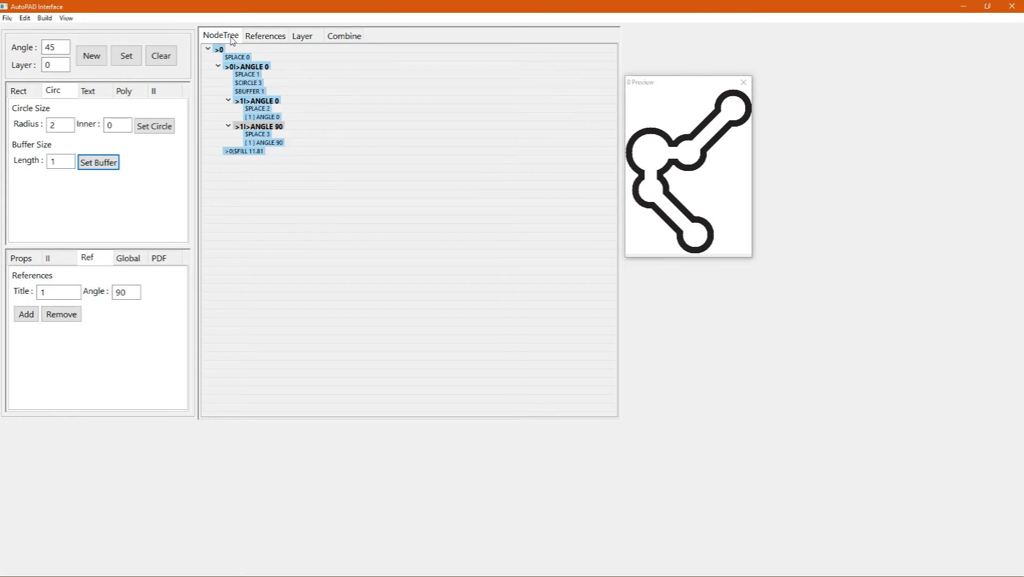